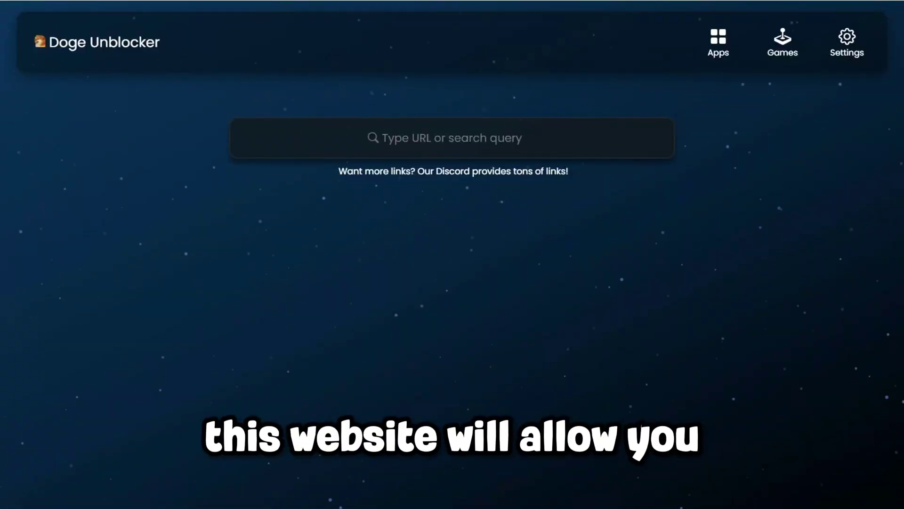
{"action": "type", "text": "yo"}
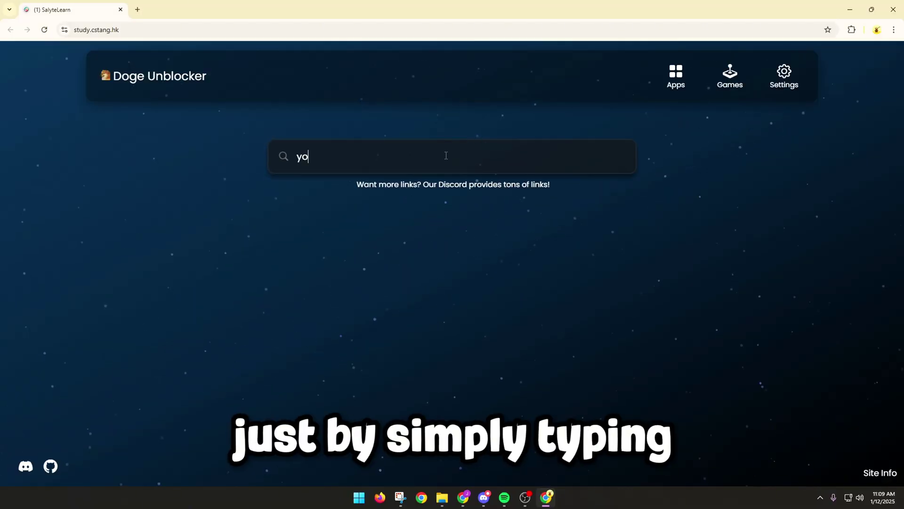
{"action": "type", "text": "utube.com"}
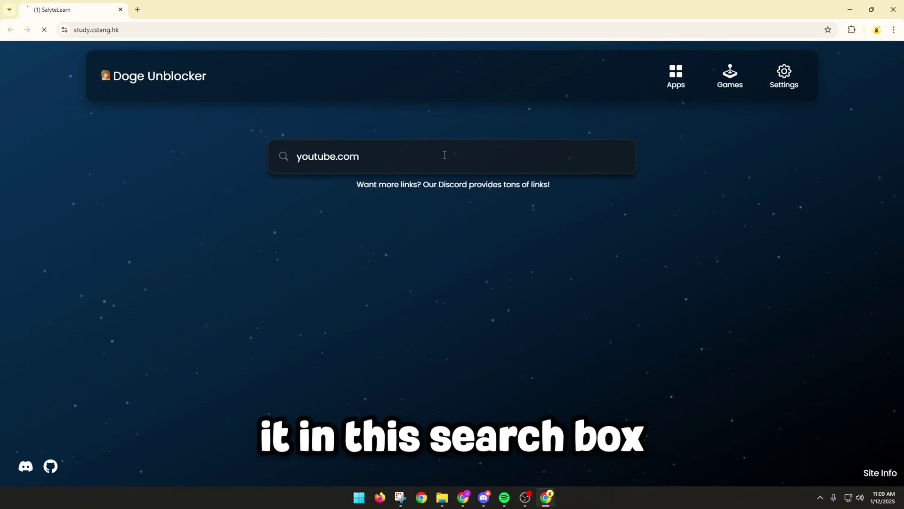
- Submit youtube.com in Doge Unblocker's URL box to load it through the proxy
{"action": "key", "text": "Return"}
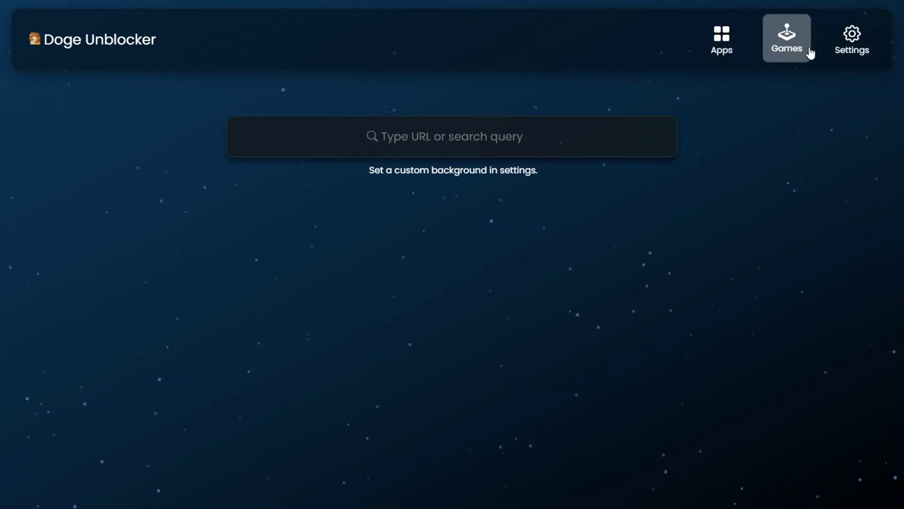
- Show Doge Unblocker's Games catalogue, then its Apps catalogue
{"action": "left_click", "coordinate": [789, 43]}
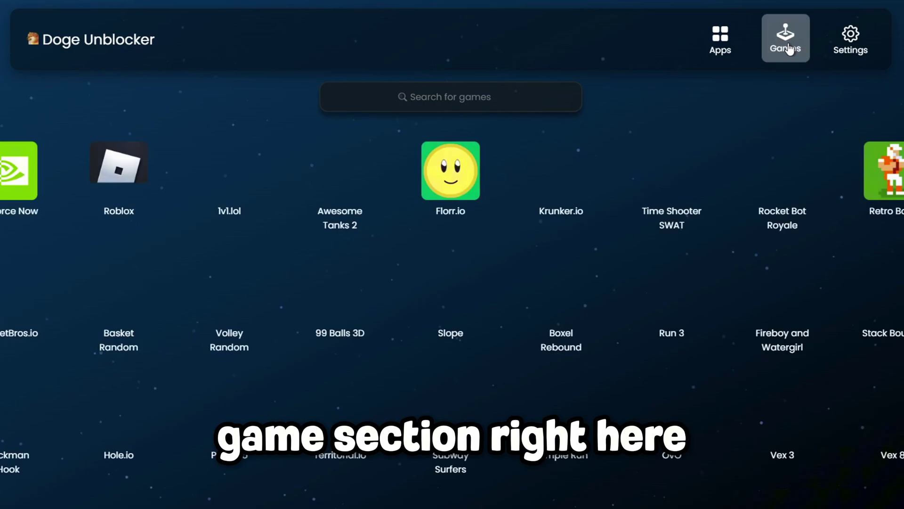
{"action": "scroll", "coordinate": [352, 481], "scroll_direction": "down", "scroll_amount": 3}
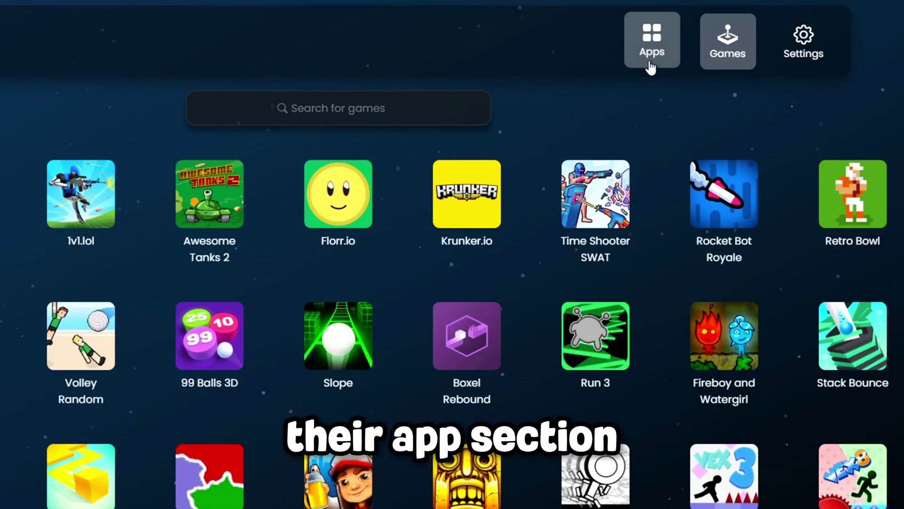
{"action": "left_click", "coordinate": [651, 67]}
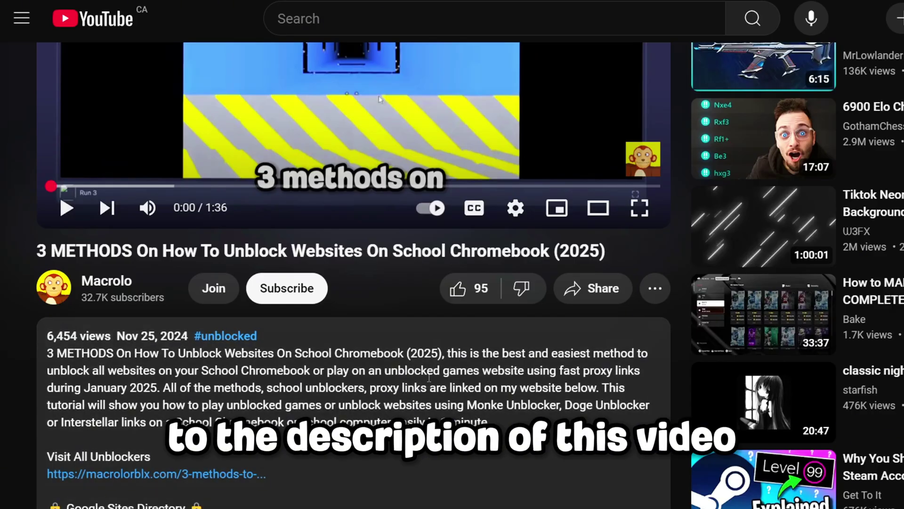
{"action": "scroll", "coordinate": [370, 416], "scroll_direction": "down", "scroll_amount": 1}
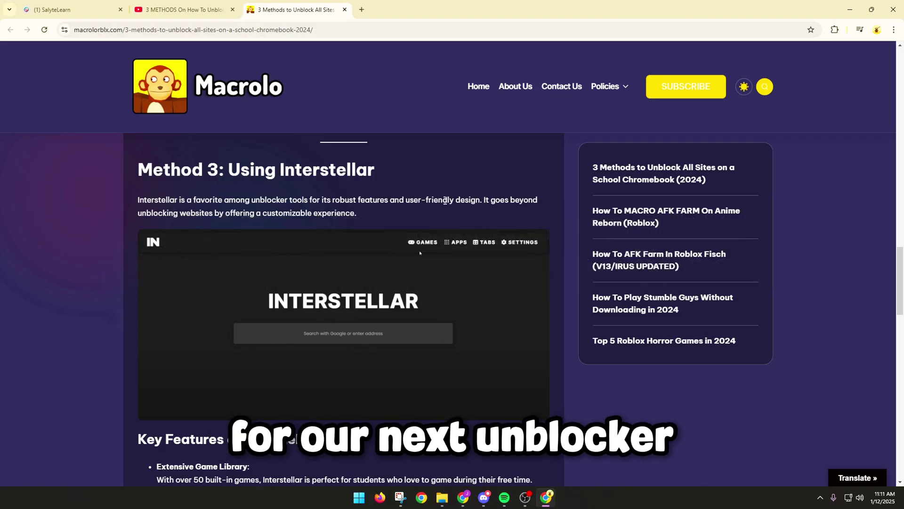
{"action": "scroll", "coordinate": [324, 164], "scroll_direction": "down", "scroll_amount": 1}
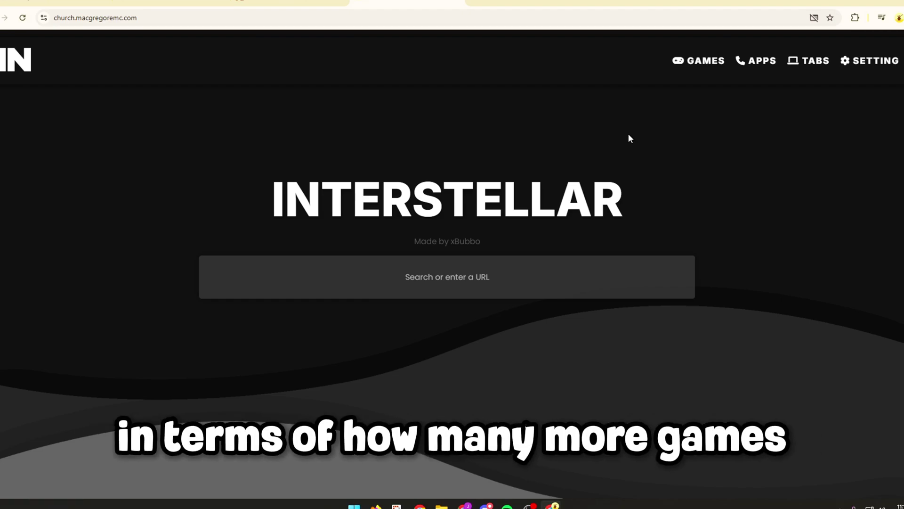
- Open Interstellar's APPS catalogue to browse tiles from Amazon to WhatsApp
{"action": "left_click", "coordinate": [703, 60]}
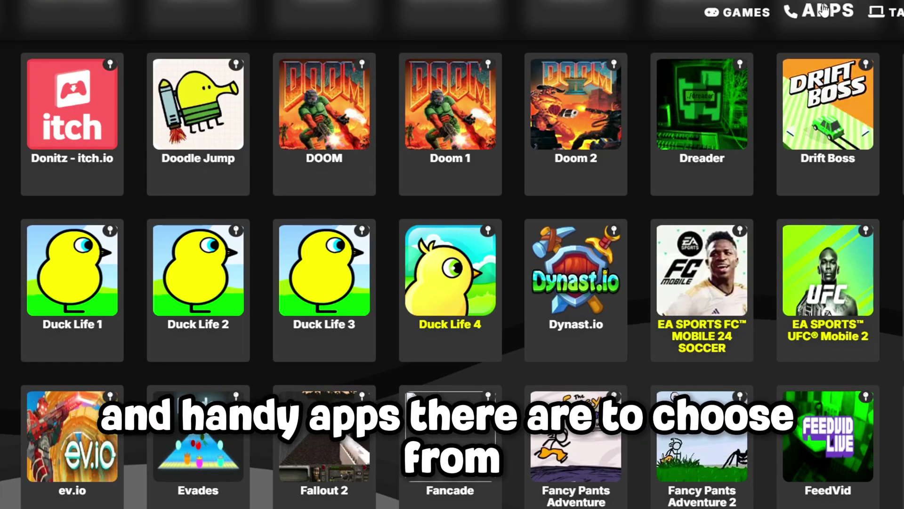
{"action": "scroll", "coordinate": [470, 237], "scroll_direction": "down", "scroll_amount": 5}
{"action": "scroll", "coordinate": [470, 237], "scroll_direction": "down", "scroll_amount": 5}
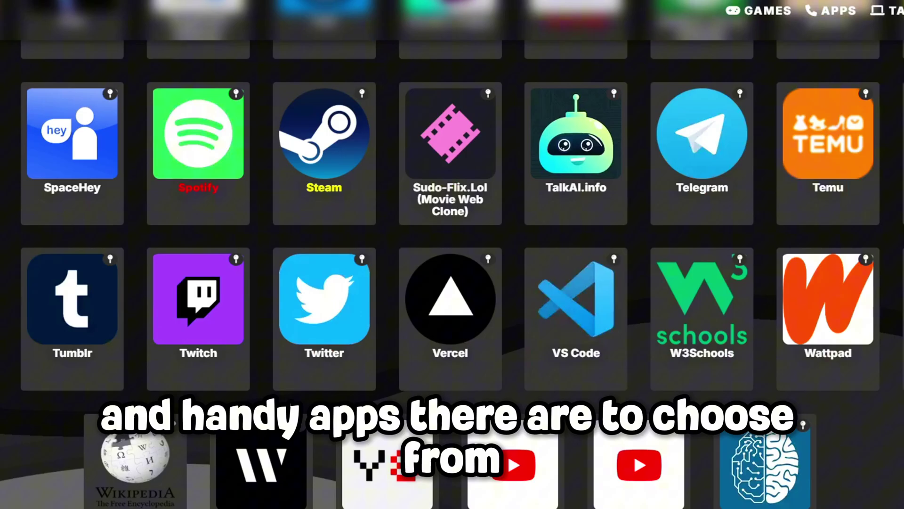
{"action": "scroll", "coordinate": [469, 237], "scroll_direction": "down", "scroll_amount": 3}
{"action": "scroll", "coordinate": [452, 282], "scroll_direction": "up", "scroll_amount": 5}
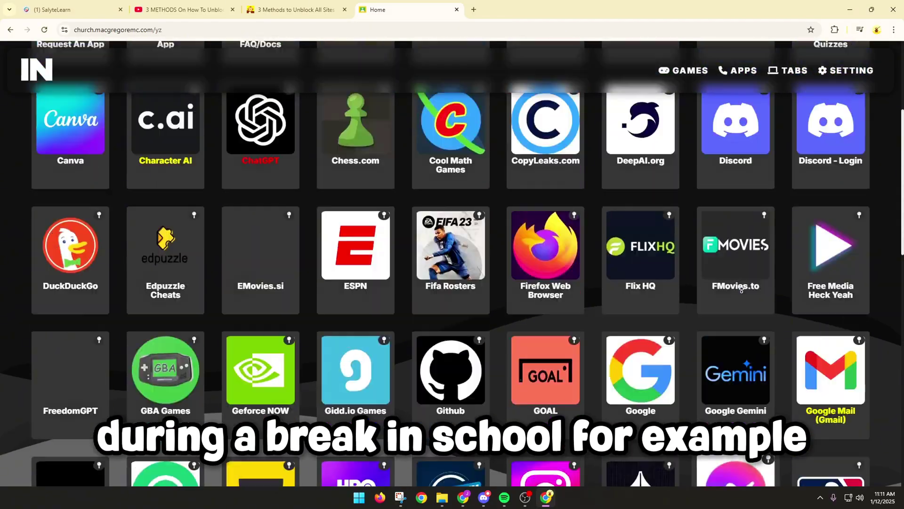
{"action": "scroll", "coordinate": [740, 291], "scroll_direction": "up", "scroll_amount": 5}
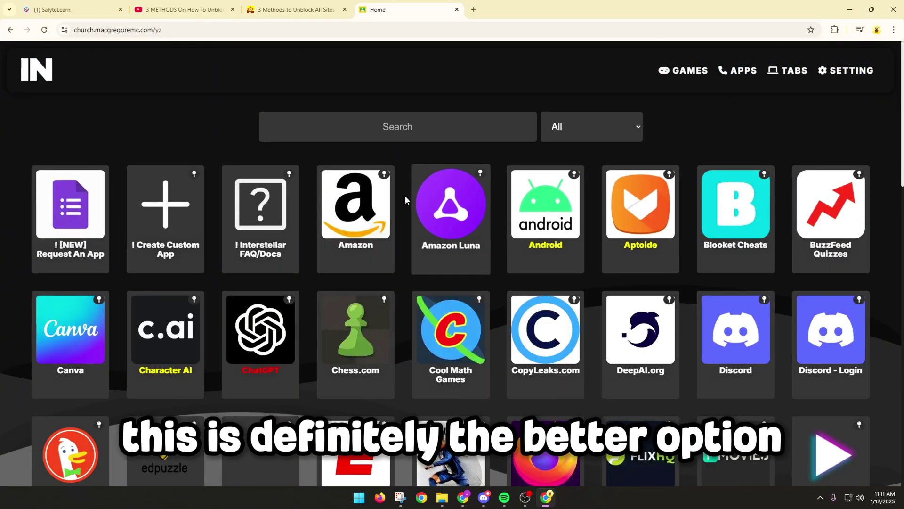
{"action": "scroll", "coordinate": [766, 109], "scroll_direction": "down", "scroll_amount": 10}
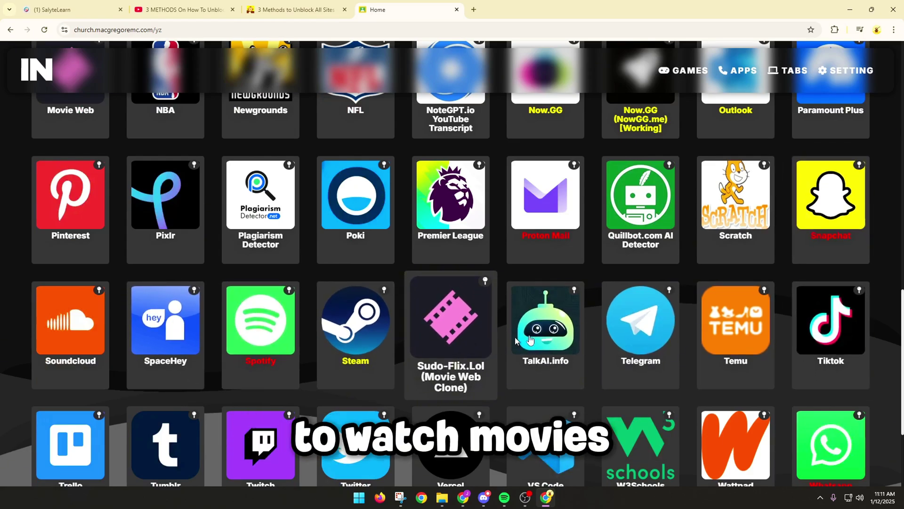
{"action": "scroll", "coordinate": [388, 216], "scroll_direction": "up", "scroll_amount": 4}
- View Interstellar's GAMES grid, then return to the '3 Methods to Unblock All Sites' tab
{"action": "left_click", "coordinate": [661, 71]}
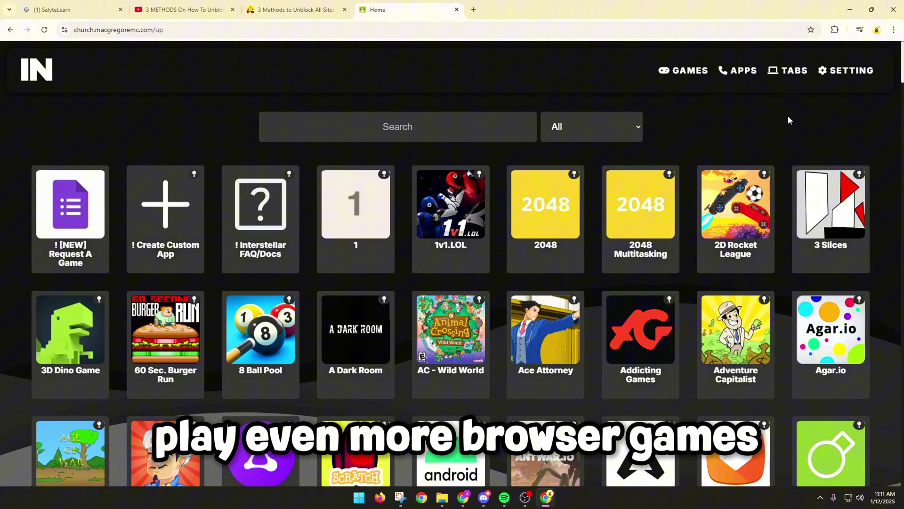
{"action": "scroll", "coordinate": [787, 118], "scroll_direction": "down", "scroll_amount": 2}
{"action": "scroll", "coordinate": [374, 342], "scroll_direction": "down", "scroll_amount": 7}
{"action": "scroll", "coordinate": [374, 343], "scroll_direction": "down", "scroll_amount": 3}
{"action": "scroll", "coordinate": [375, 343], "scroll_direction": "down", "scroll_amount": 3}
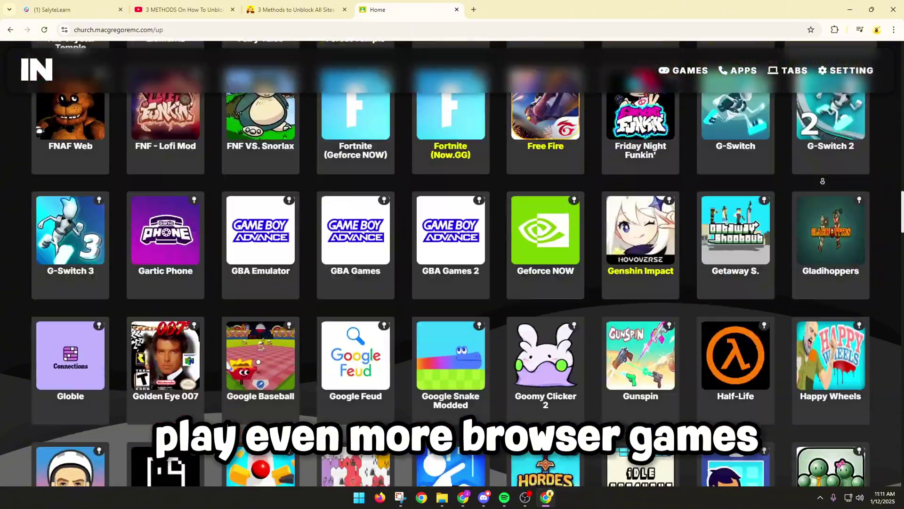
{"action": "scroll", "coordinate": [454, 205], "scroll_direction": "up", "scroll_amount": 15}
{"action": "left_click", "coordinate": [297, 10]}
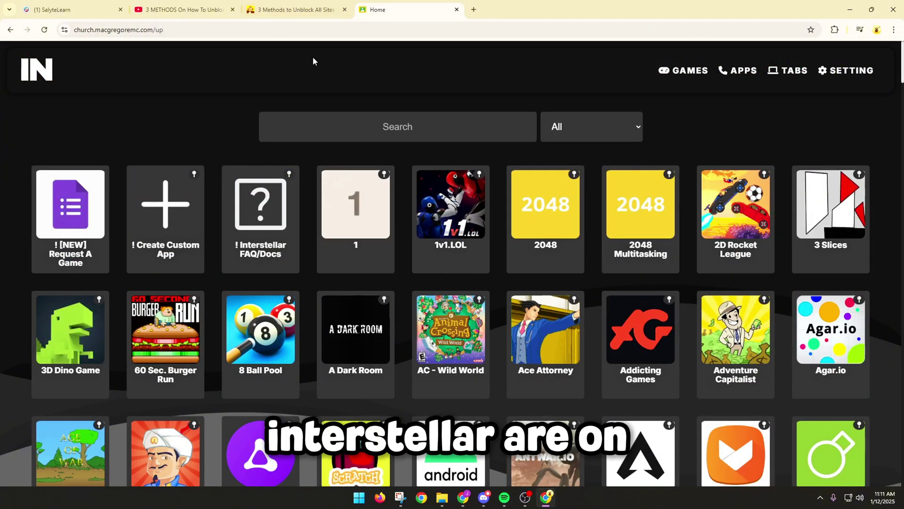